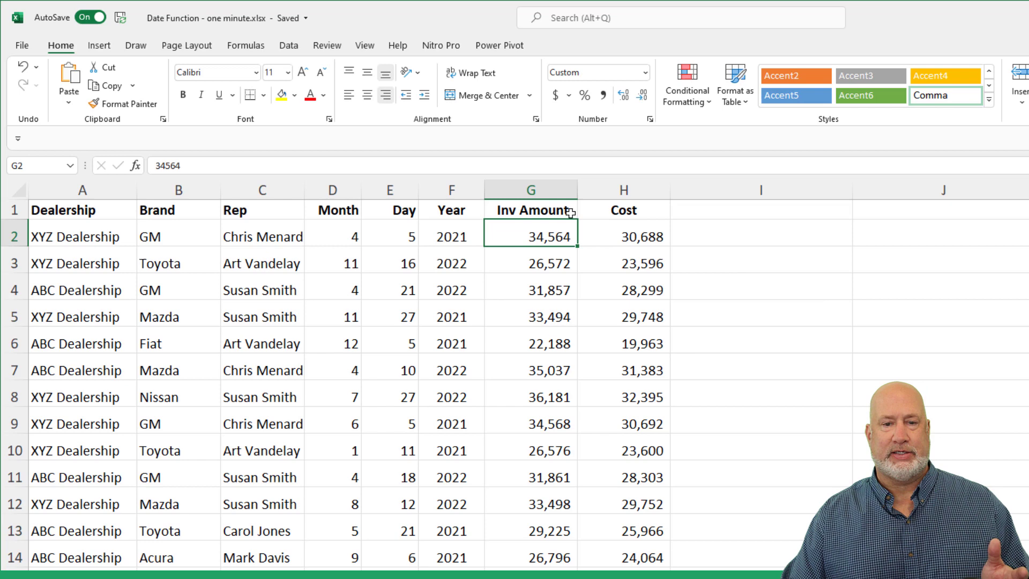
- Insert a blank column before Inv Amount, widen it, and head it 'Inv Date'
right_click(544, 192)
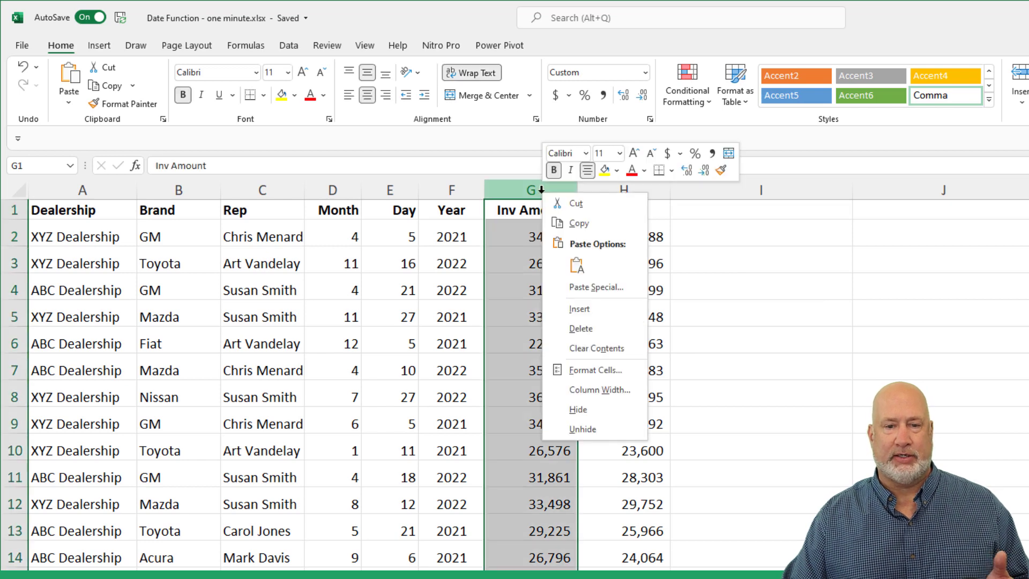
left_click(580, 309)
left_click_drag(552, 191, 675, 194)
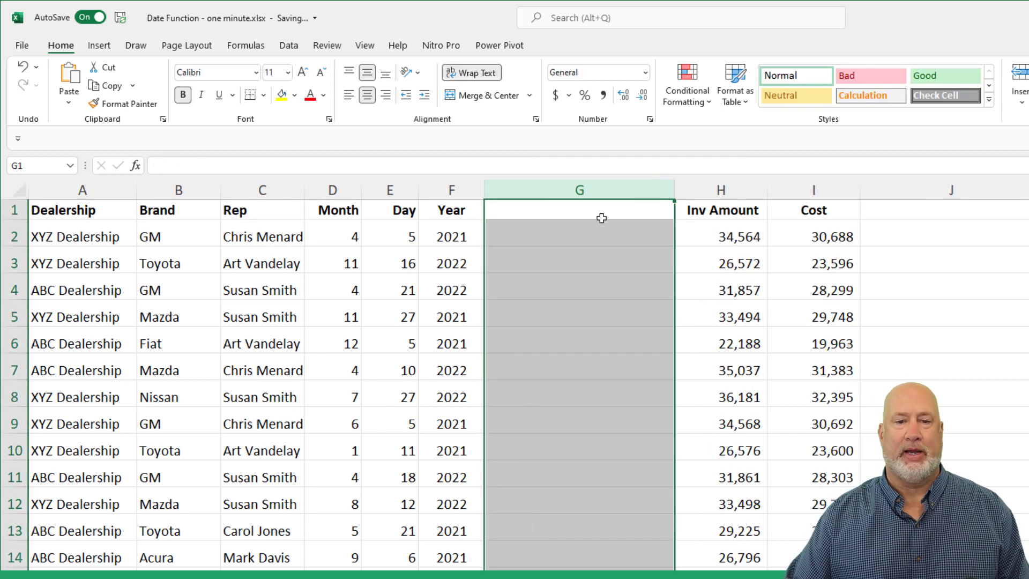
left_click(599, 216)
type("Inv")
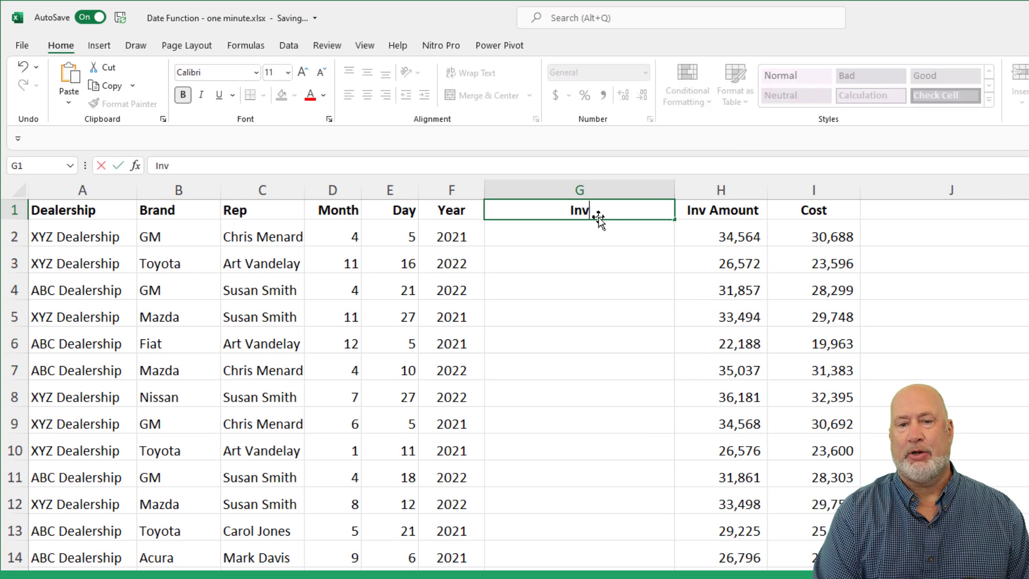
type(" Date")
key("Return")
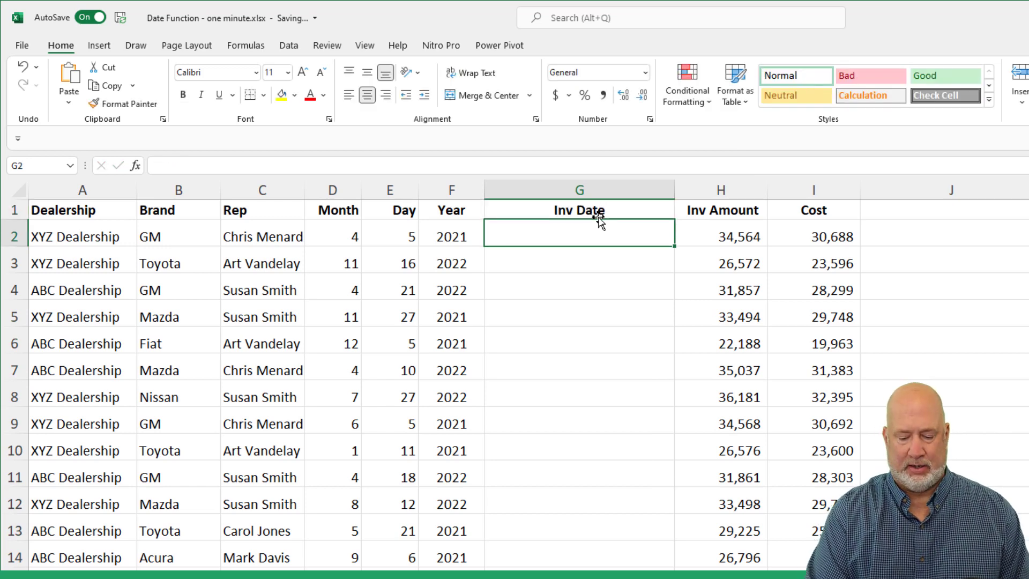
type("=")
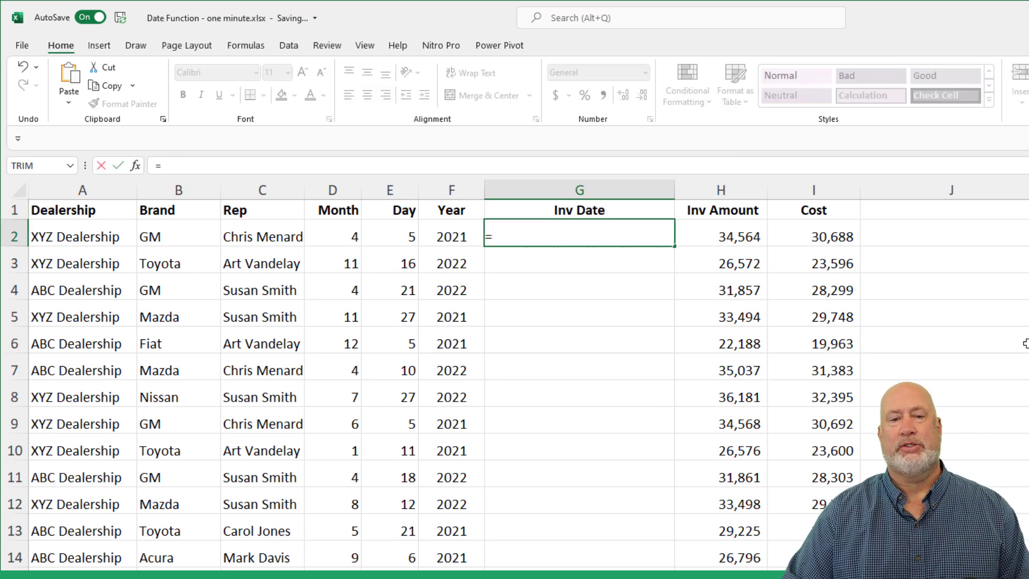
type("date")
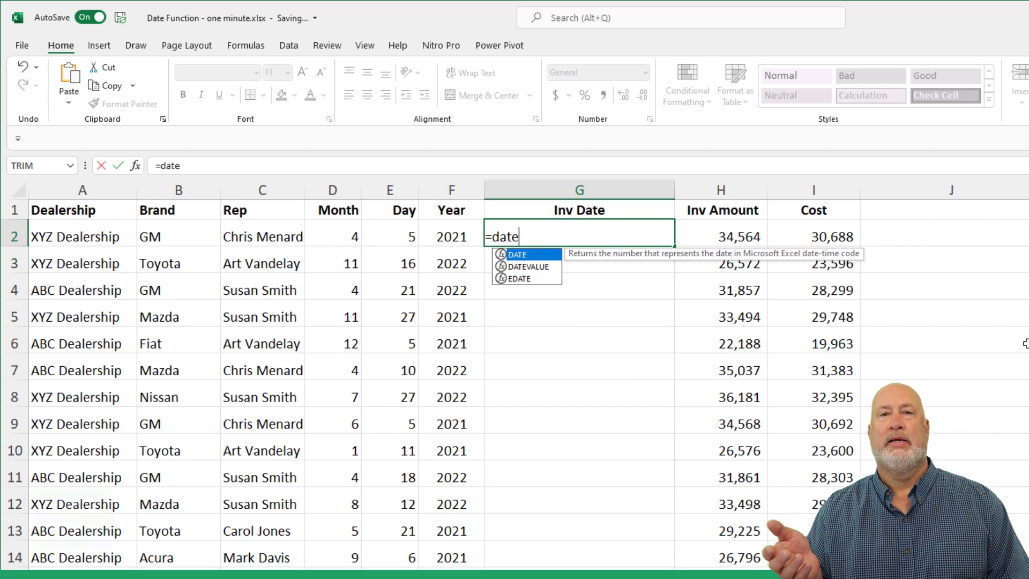
- Enter =DATE(F2,D2,E2) in G2 so it shows 4/5/2021
key("Tab")
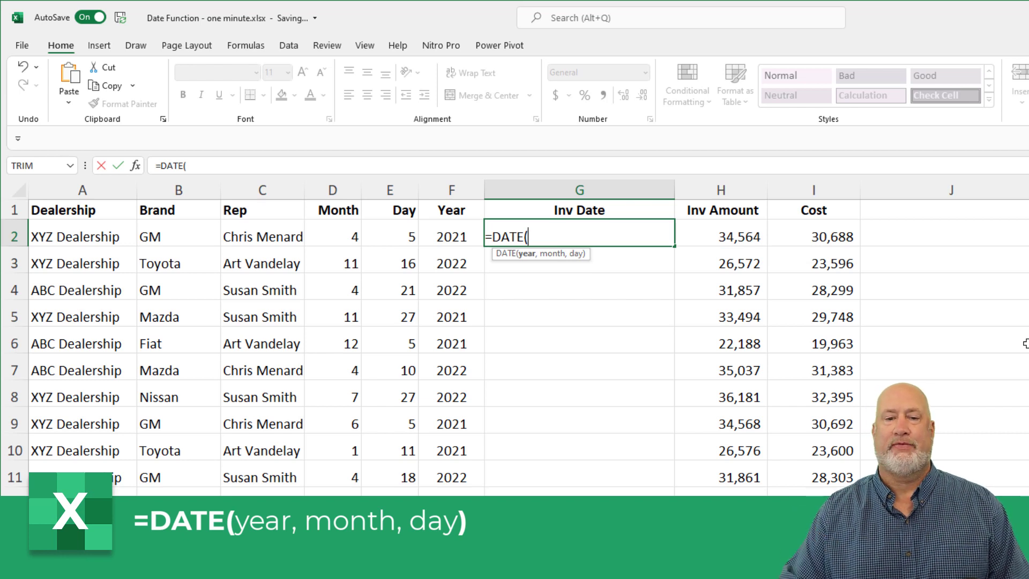
left_click(476, 235)
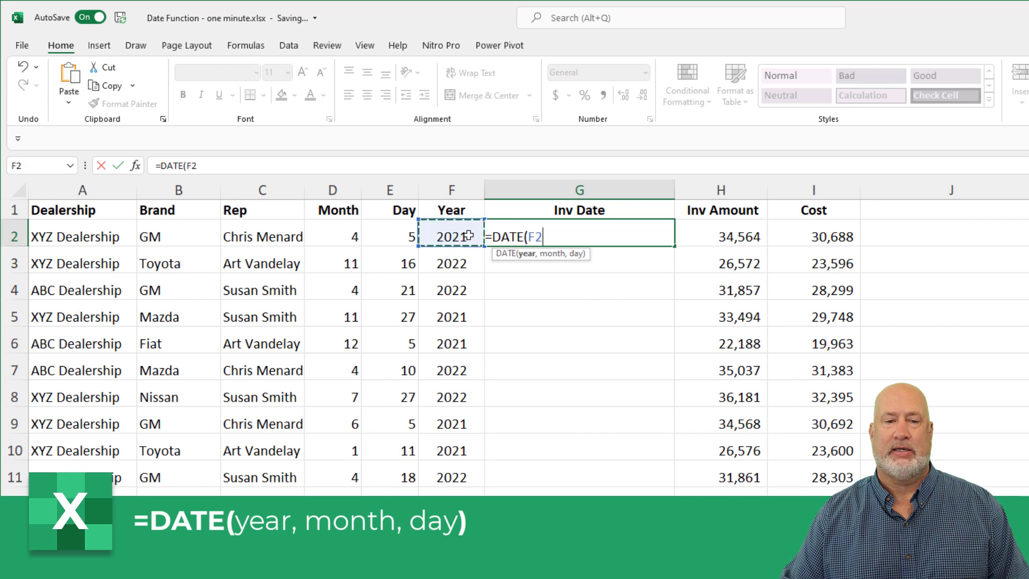
type(",")
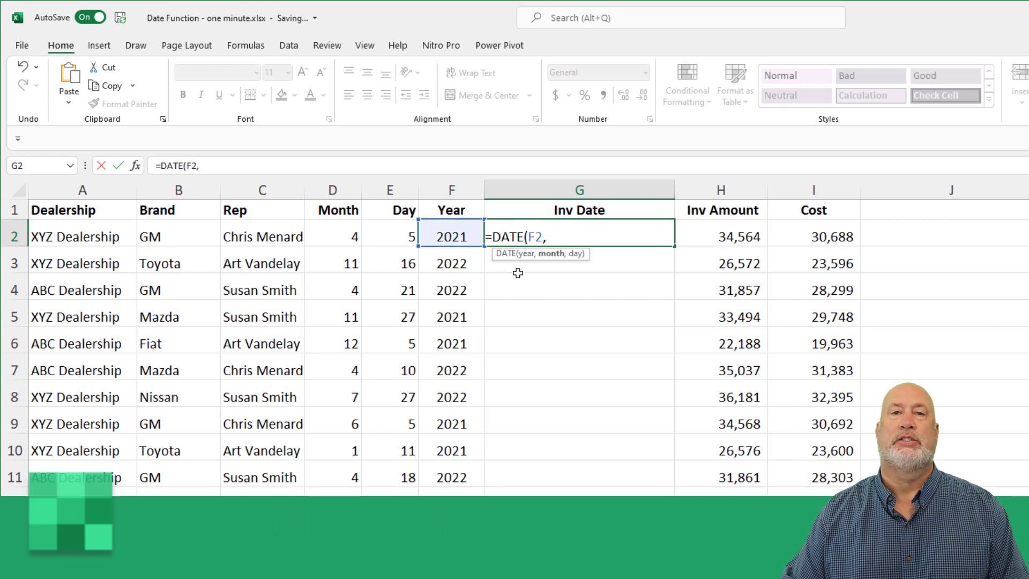
left_click(344, 237)
type(",")
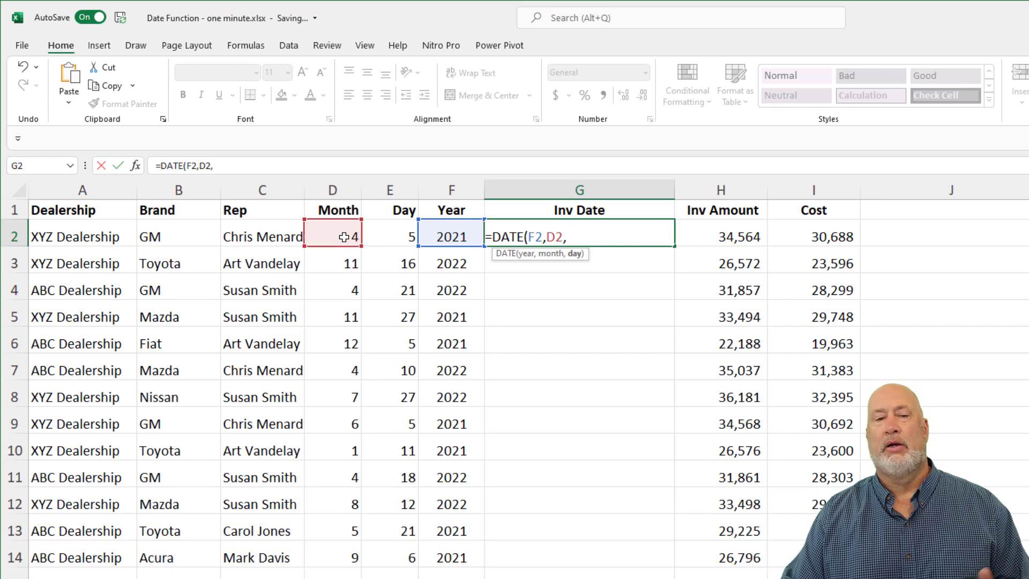
left_click(398, 236)
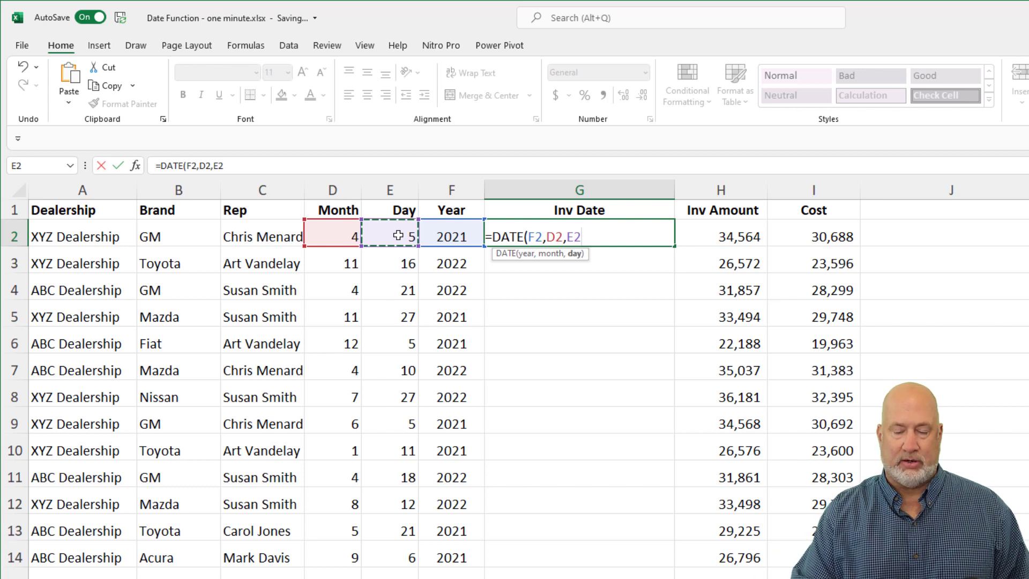
key("ctrl+Return")
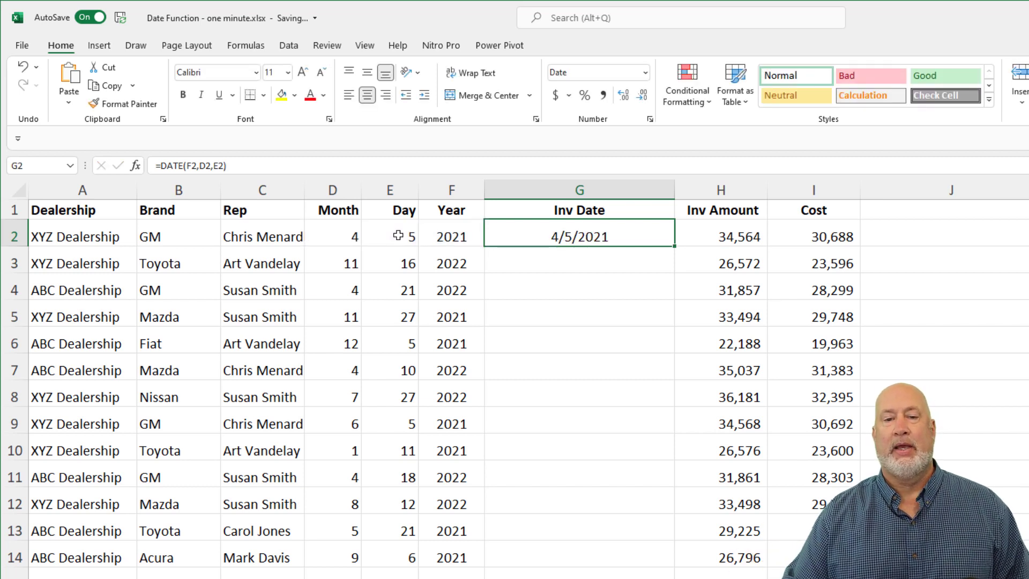
left_click(646, 73)
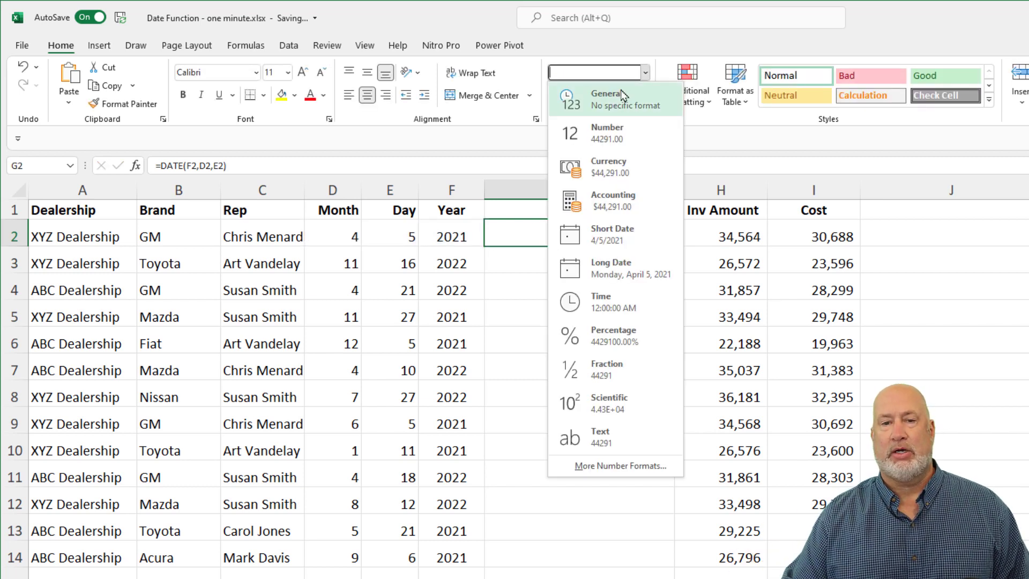
left_click(609, 99)
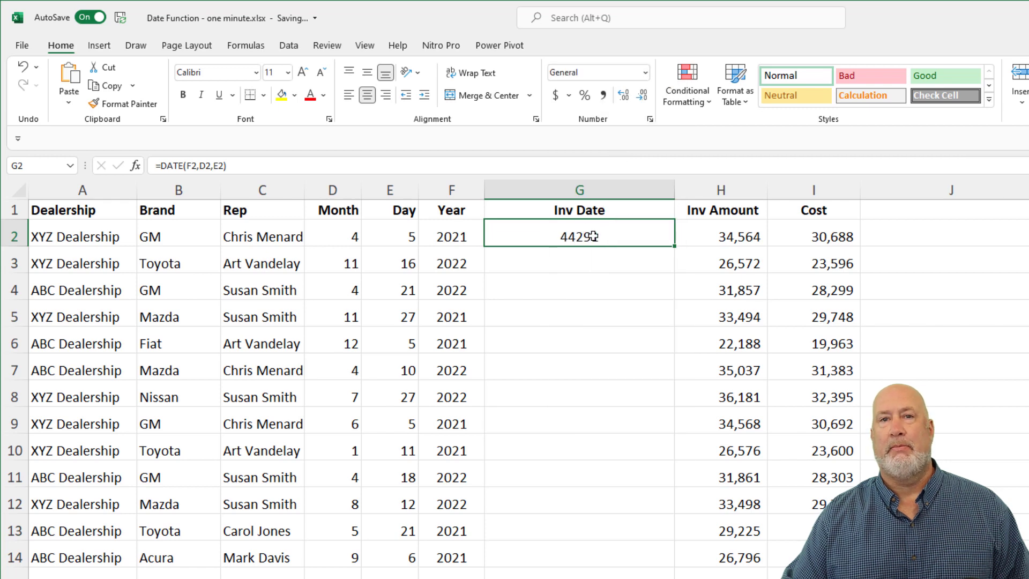
left_click(645, 72)
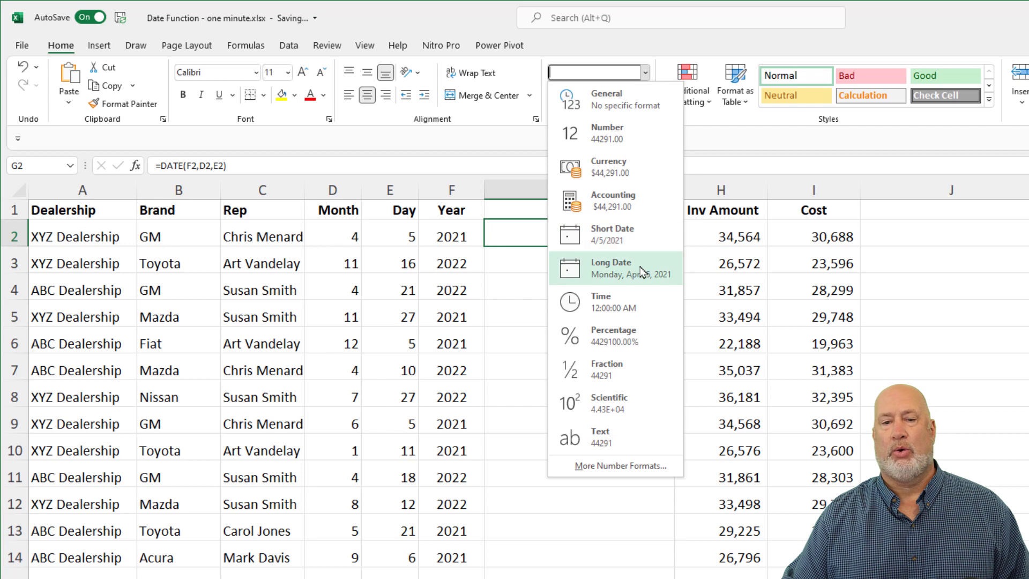
left_click(641, 237)
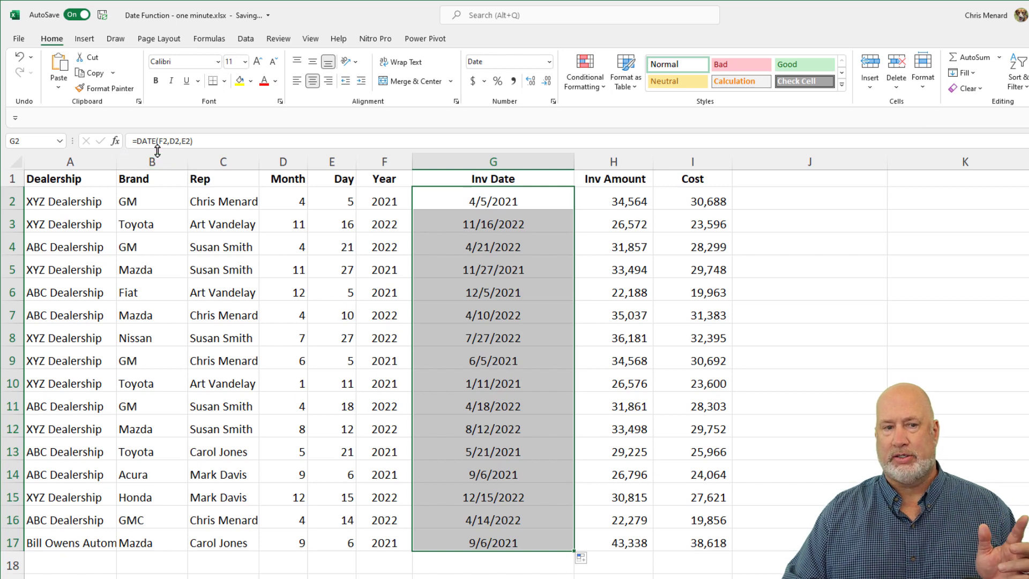
- Copy the filled Inv Date range G2:G17 and paste it back as plain values
right_click(437, 223)
left_click(457, 251)
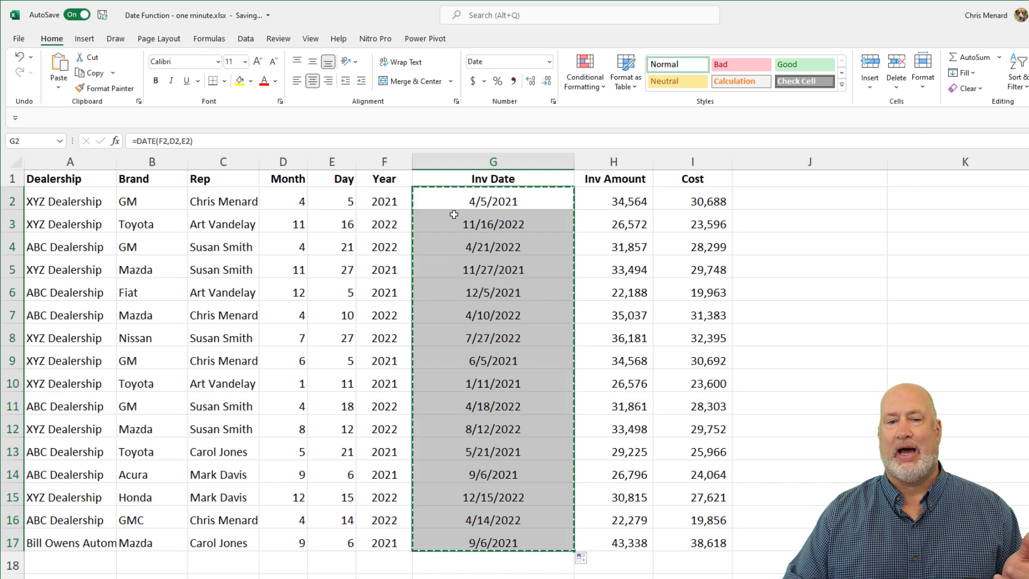
right_click(454, 213)
left_click(502, 276)
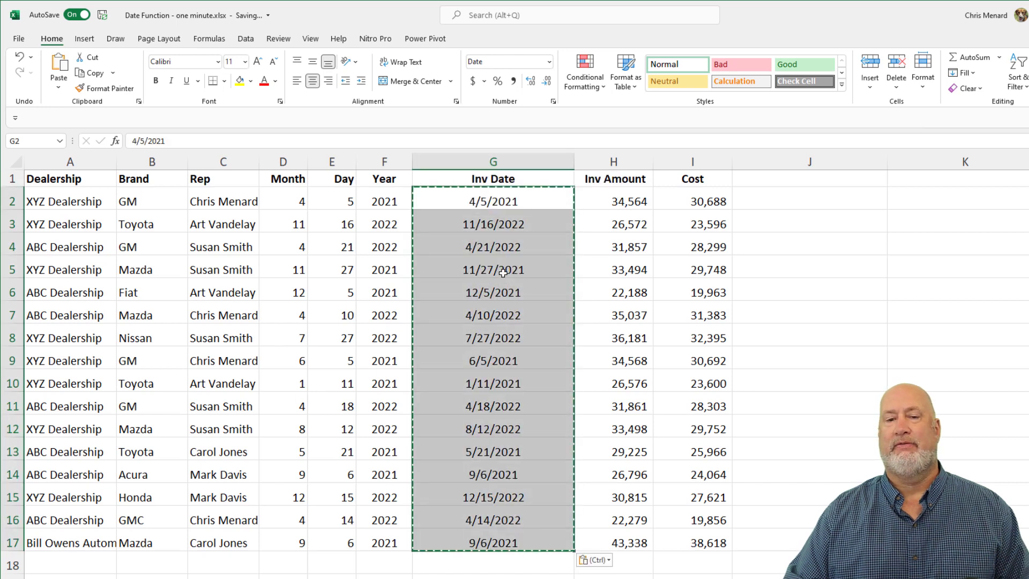
left_click(501, 226)
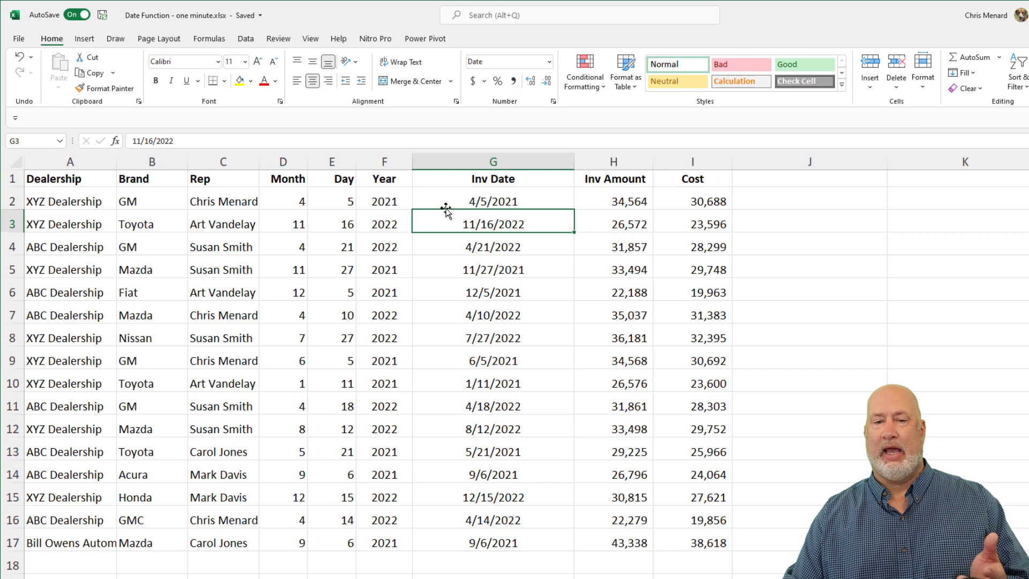
- Enter =YEAR(G2) in J2 to return 2021, then check the Number Format dropdown
left_click(766, 197)
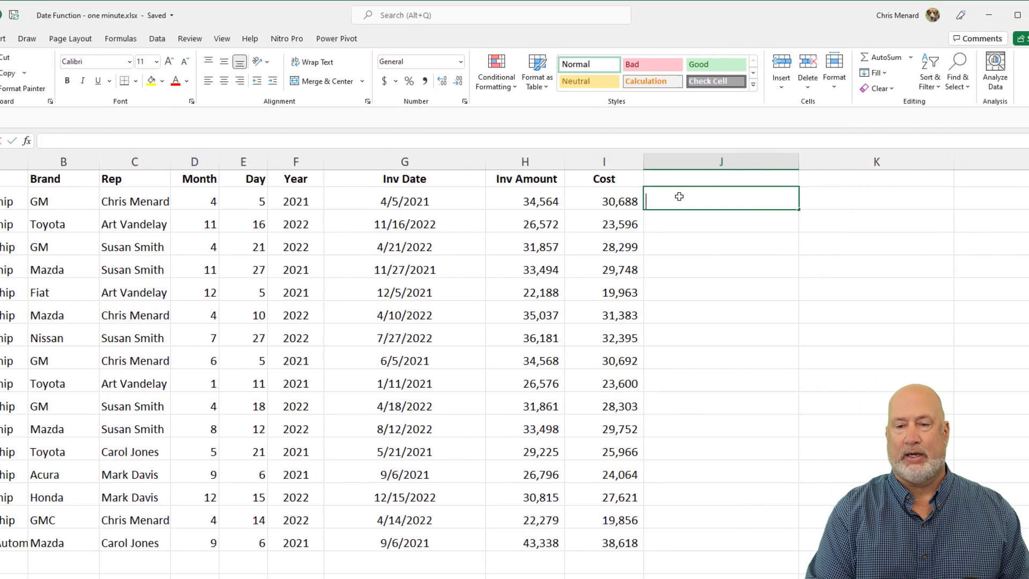
type("=year")
key("Tab")
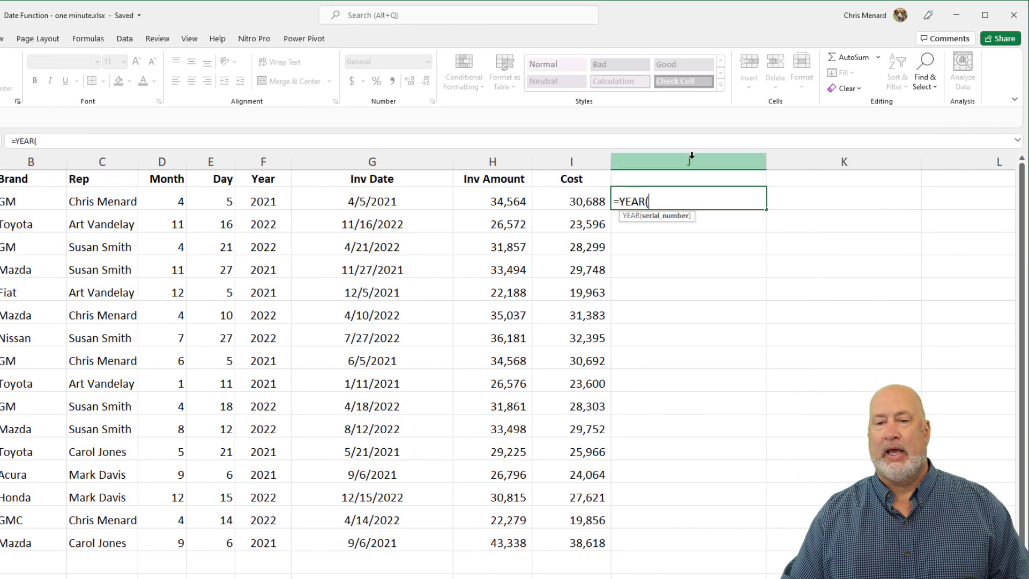
left_click(386, 203)
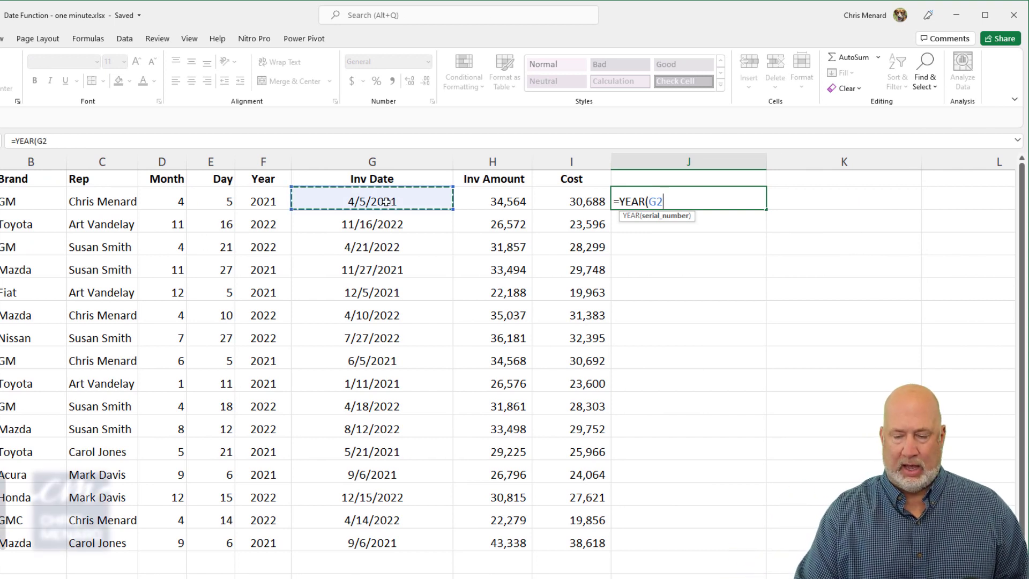
key("ctrl+Return")
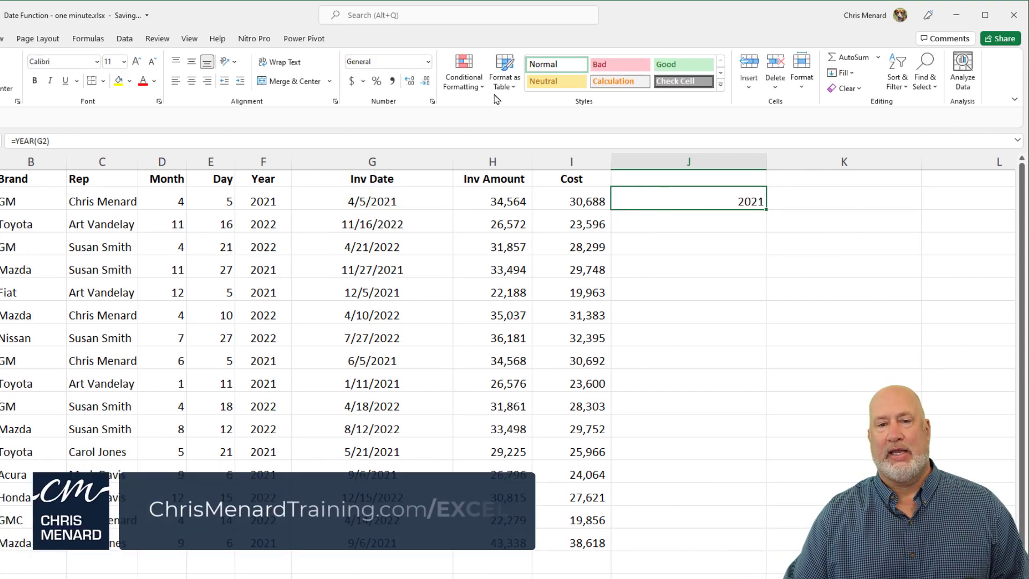
left_click(429, 62)
left_click(411, 82)
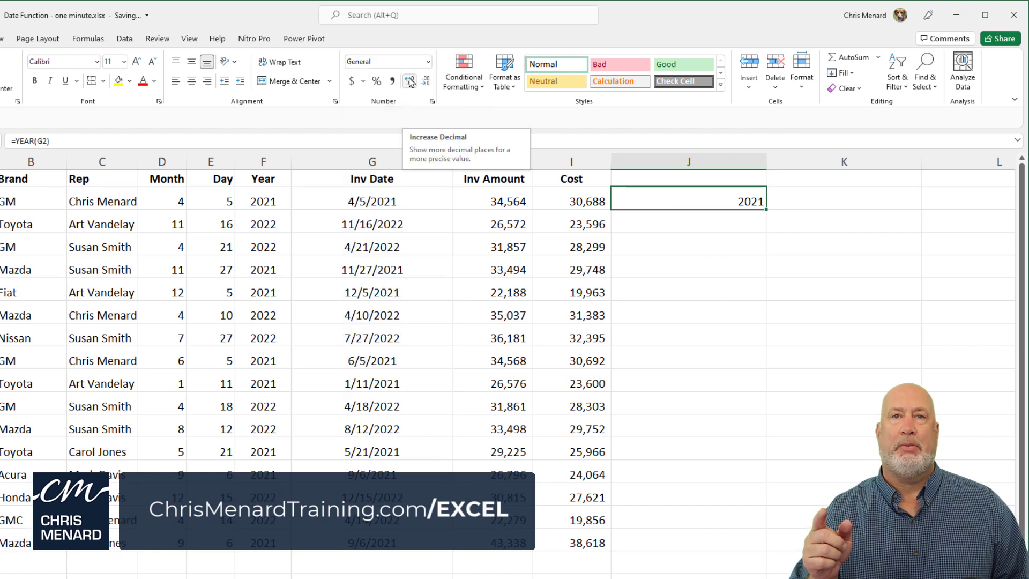